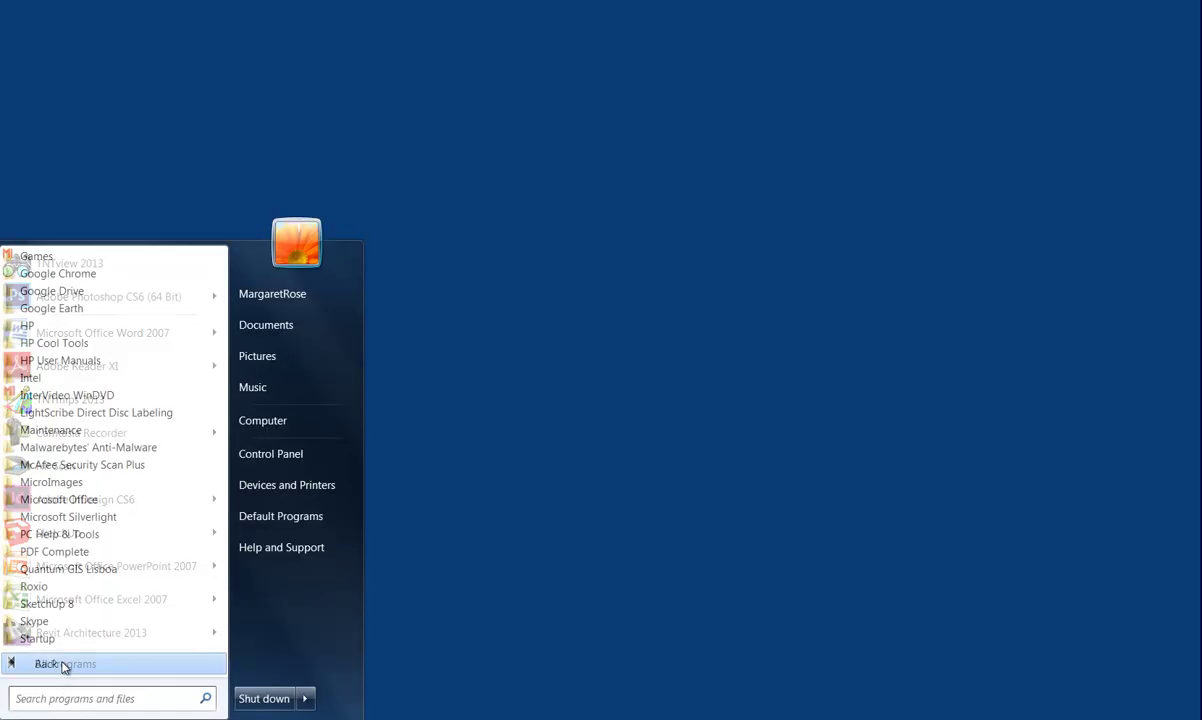
- Launch TNTmips 2013 from the MicroImages > TNT Products 2013 (64-bit) Start menu group
{"action": "left_click", "coordinate": [85, 484]}
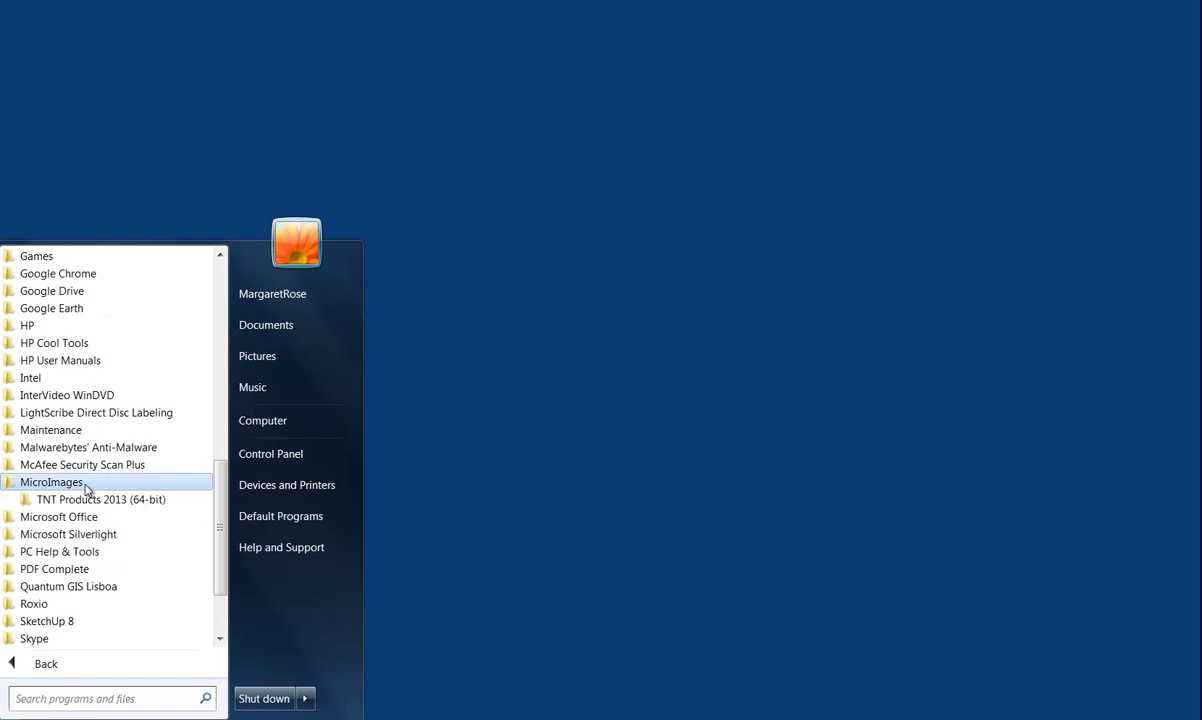
{"action": "left_click", "coordinate": [85, 500]}
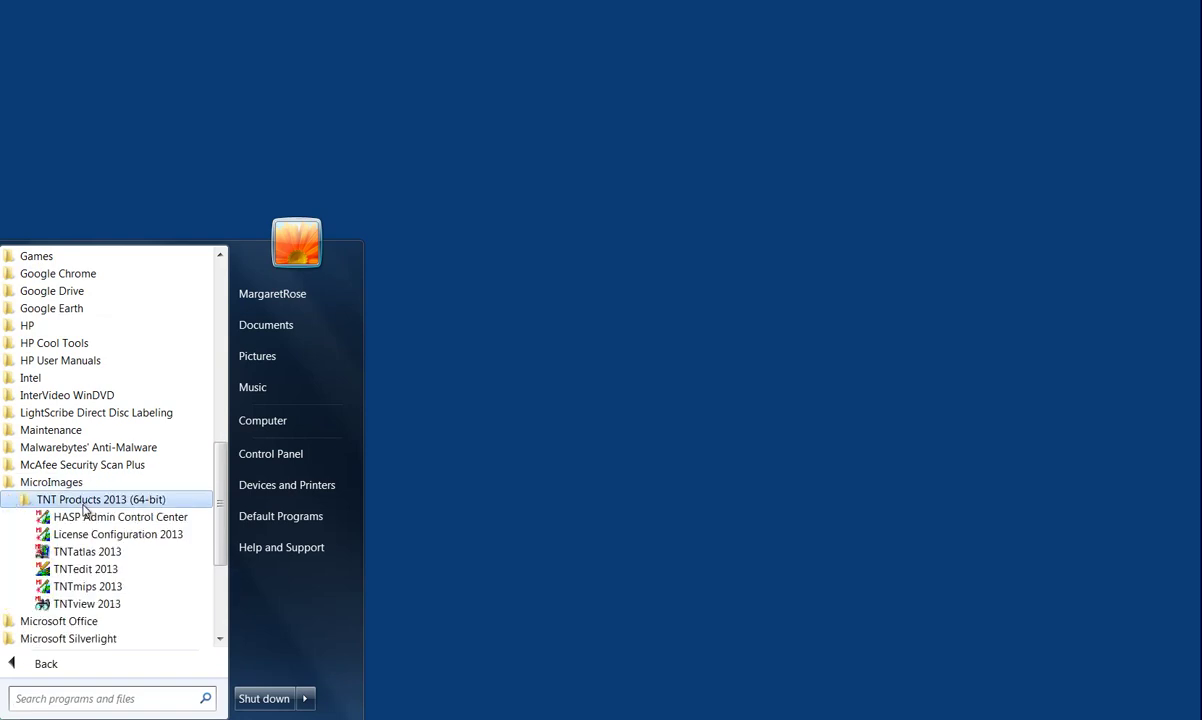
{"action": "left_click", "coordinate": [90, 588]}
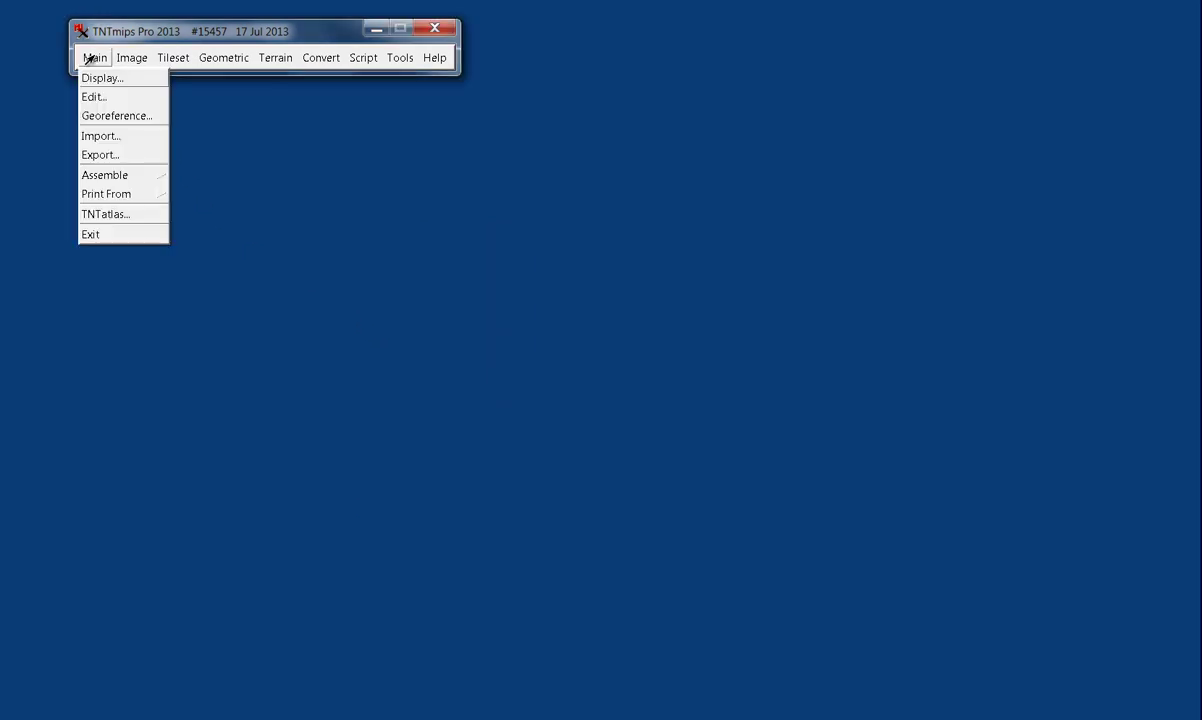
- Choose O39109E1.tif through O39109E8.tif in the batch folder as the files to import
{"action": "left_click", "coordinate": [104, 137]}
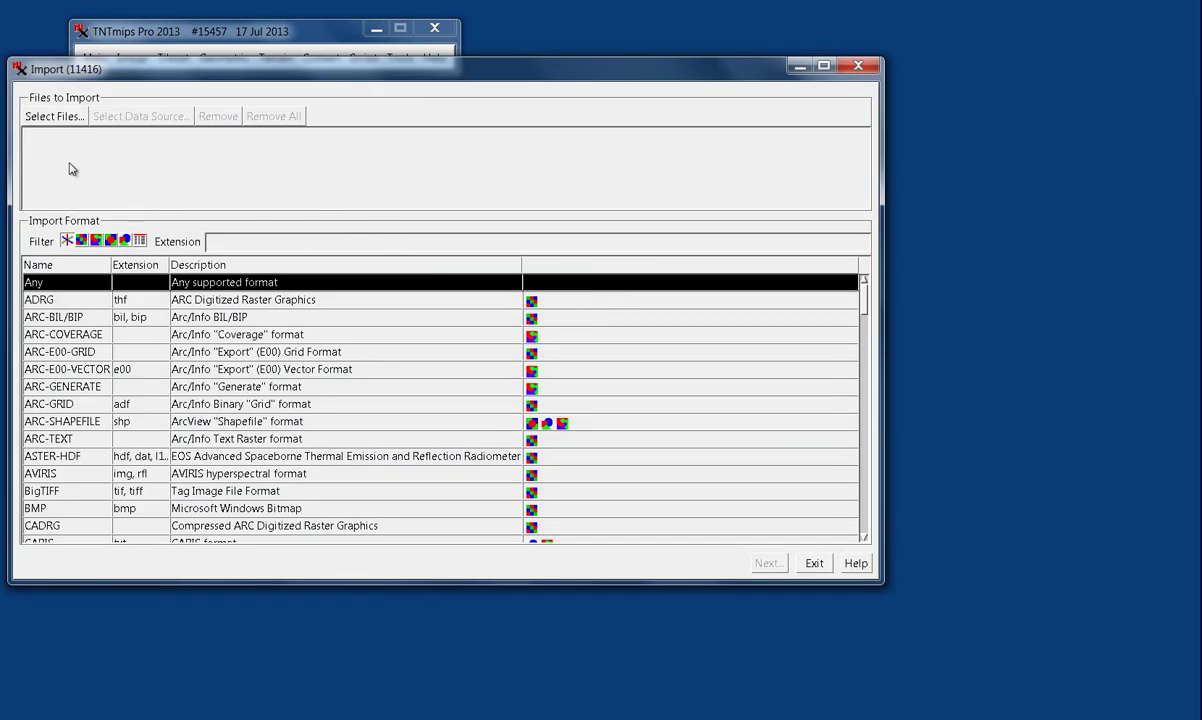
{"action": "left_click", "coordinate": [52, 119]}
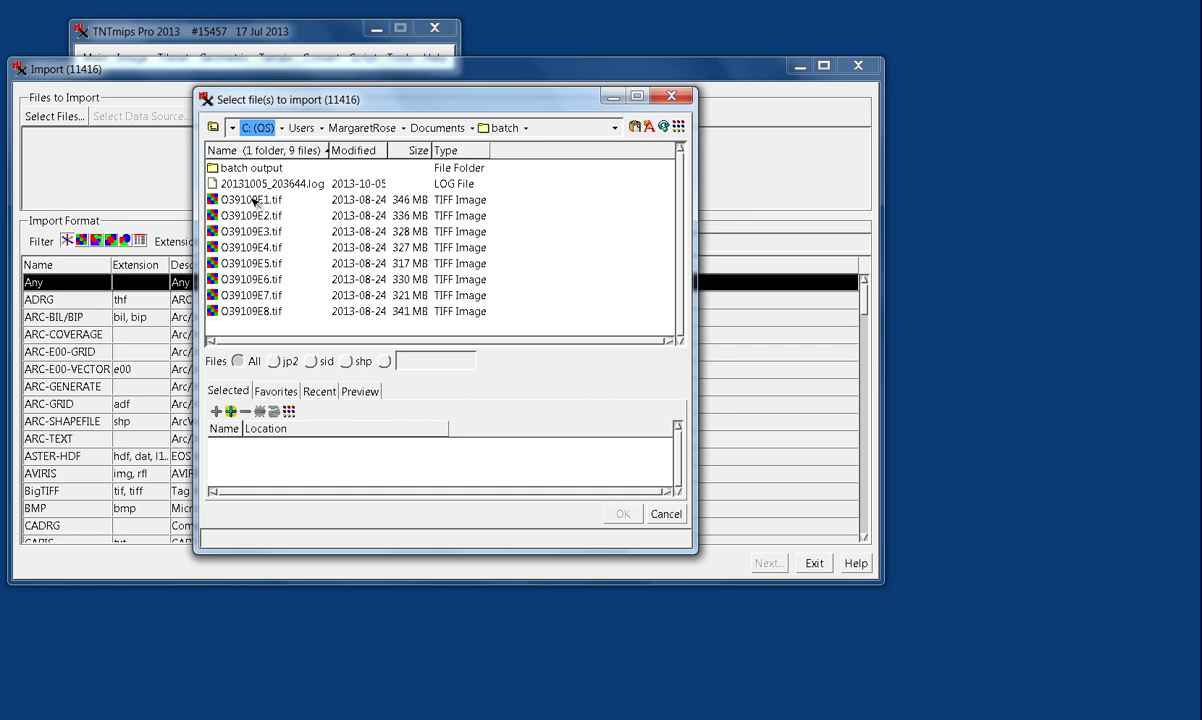
{"action": "left_click", "coordinate": [256, 201]}
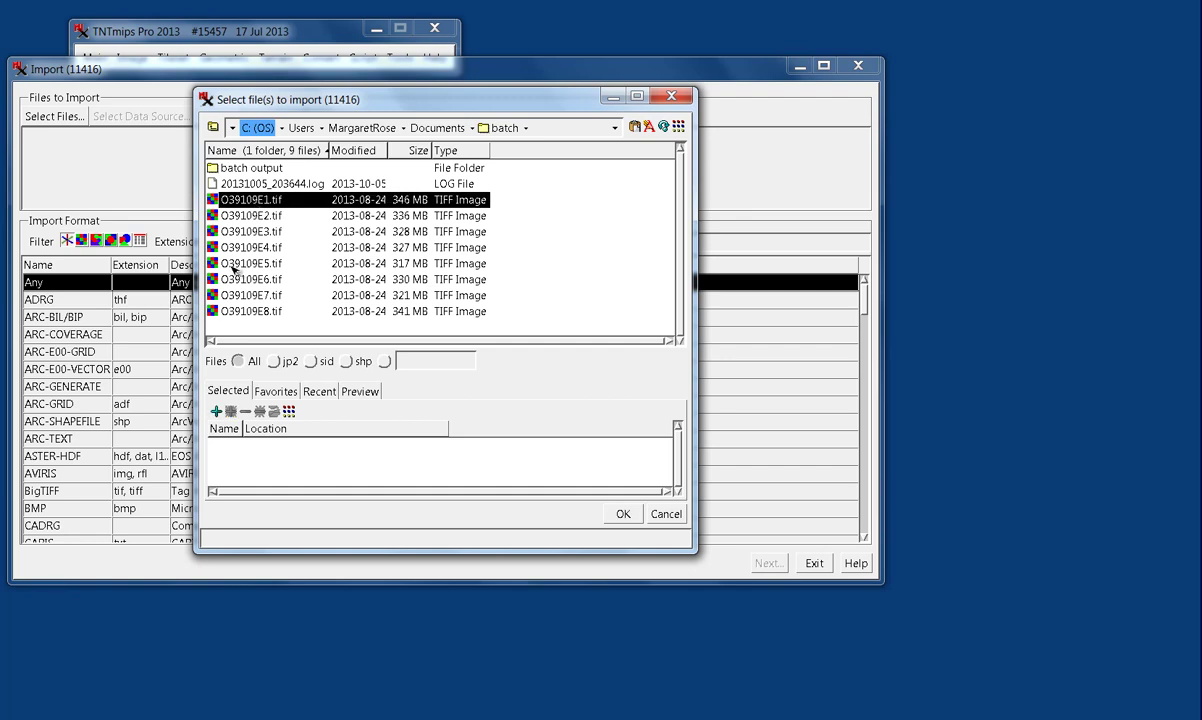
{"action": "key", "text": "shift+End"}
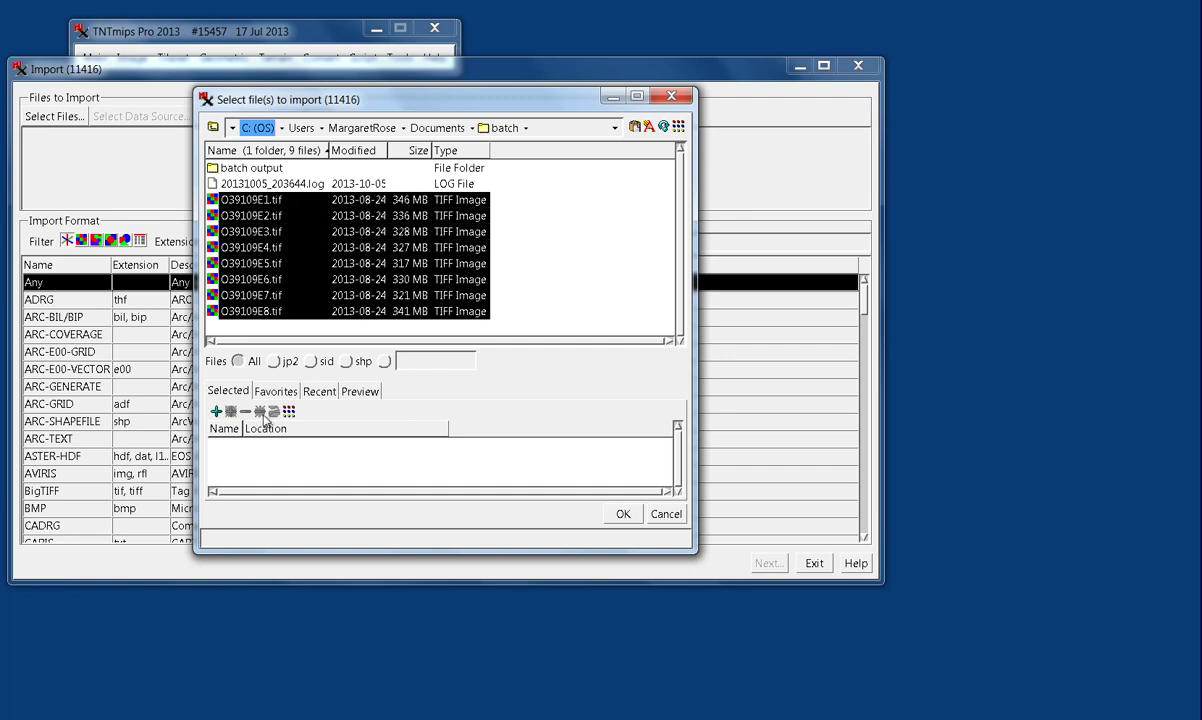
{"action": "left_click", "coordinate": [216, 411]}
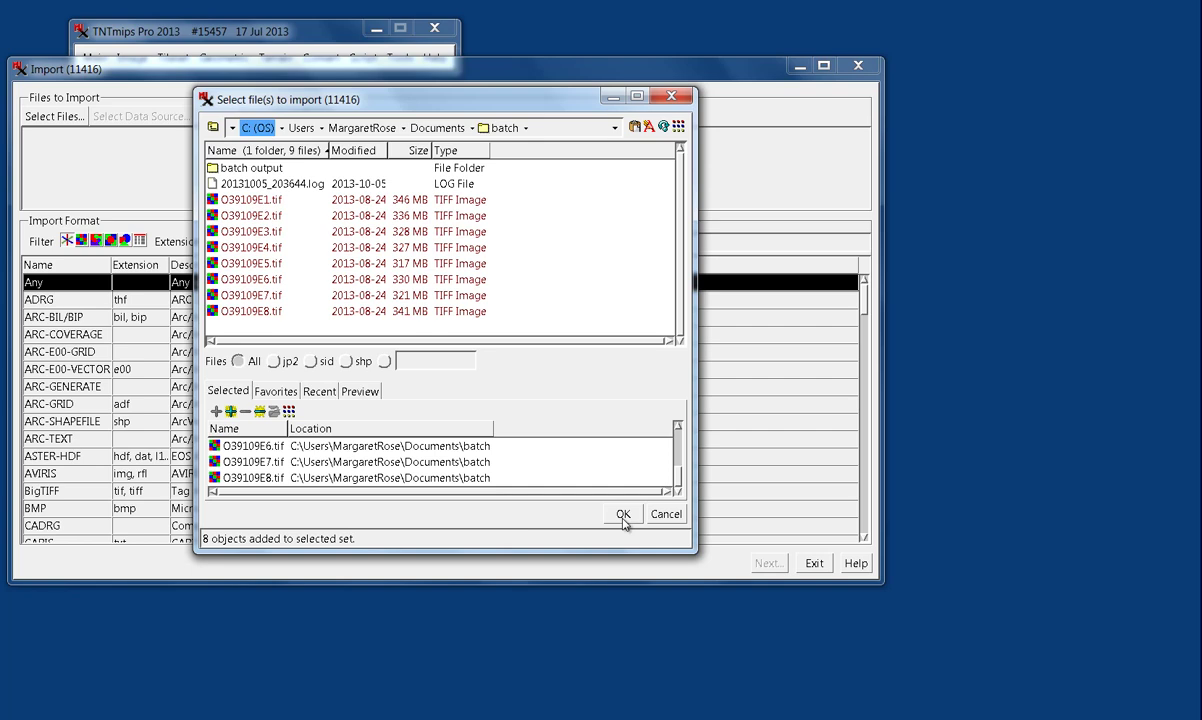
{"action": "left_click", "coordinate": [622, 515]}
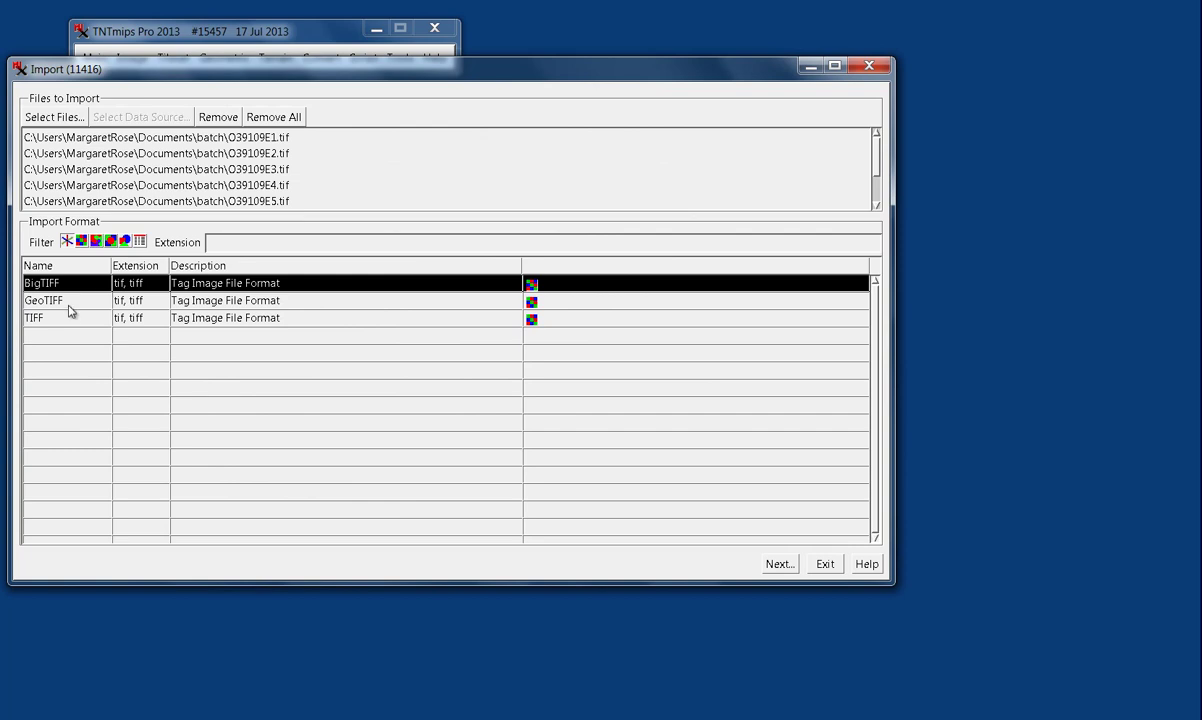
- Pick TIFF as the import format and queue the job with default import parameters
{"action": "left_click", "coordinate": [72, 320]}
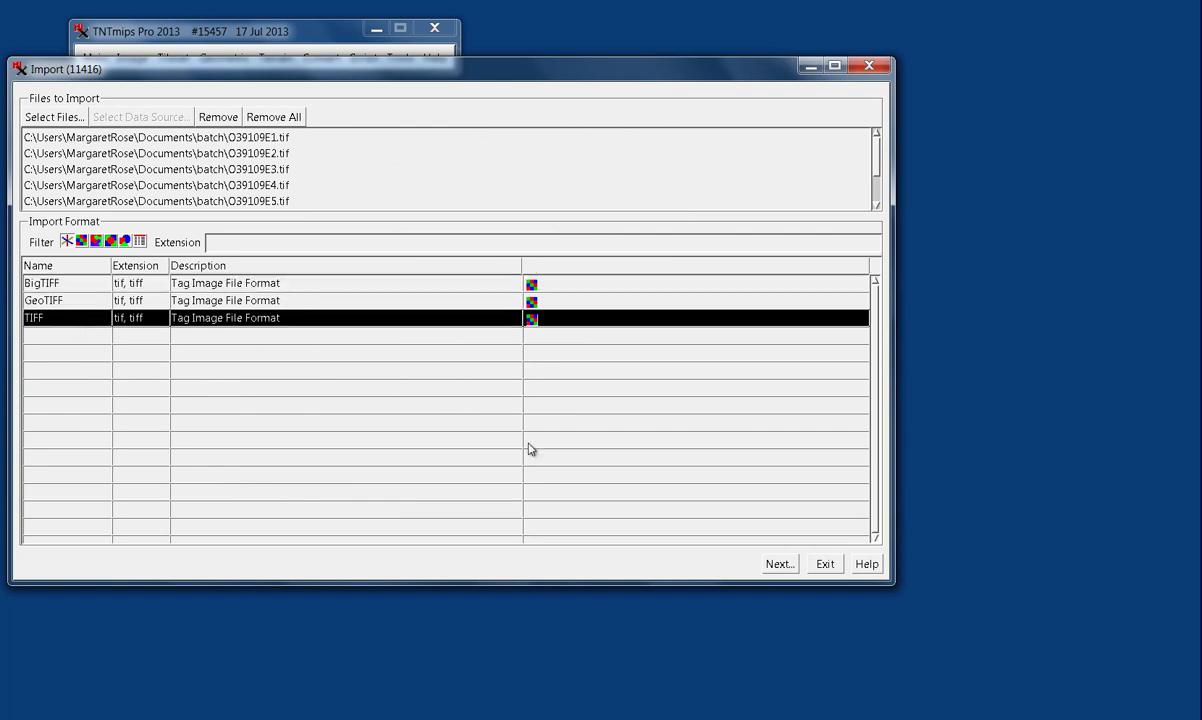
{"action": "left_click", "coordinate": [779, 565]}
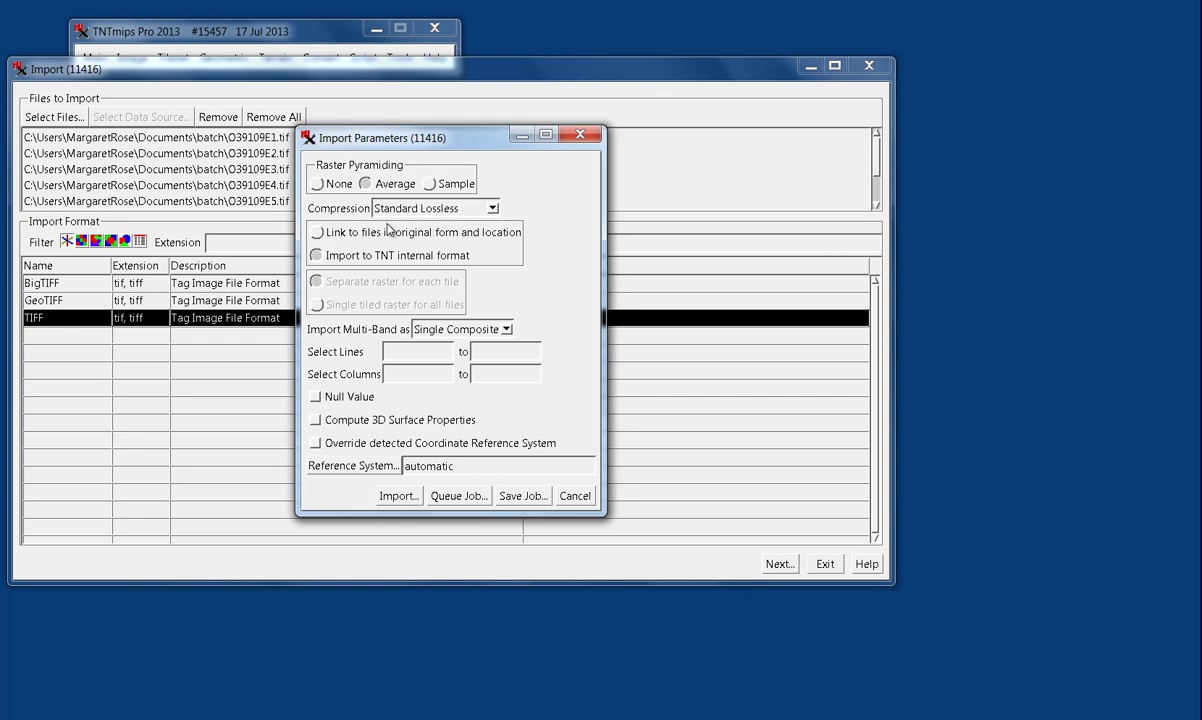
{"action": "left_click", "coordinate": [452, 494]}
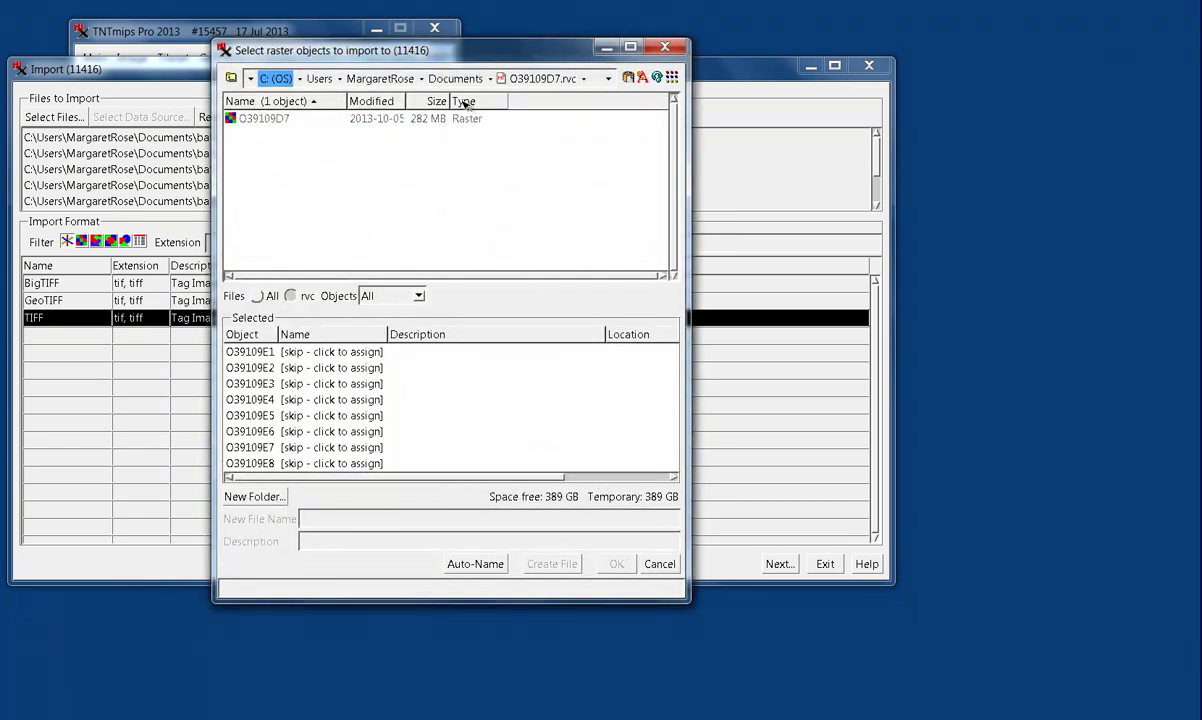
- Auto-name the eight rasters into the batch output folder, one project file per object
{"action": "left_click", "coordinate": [453, 80]}
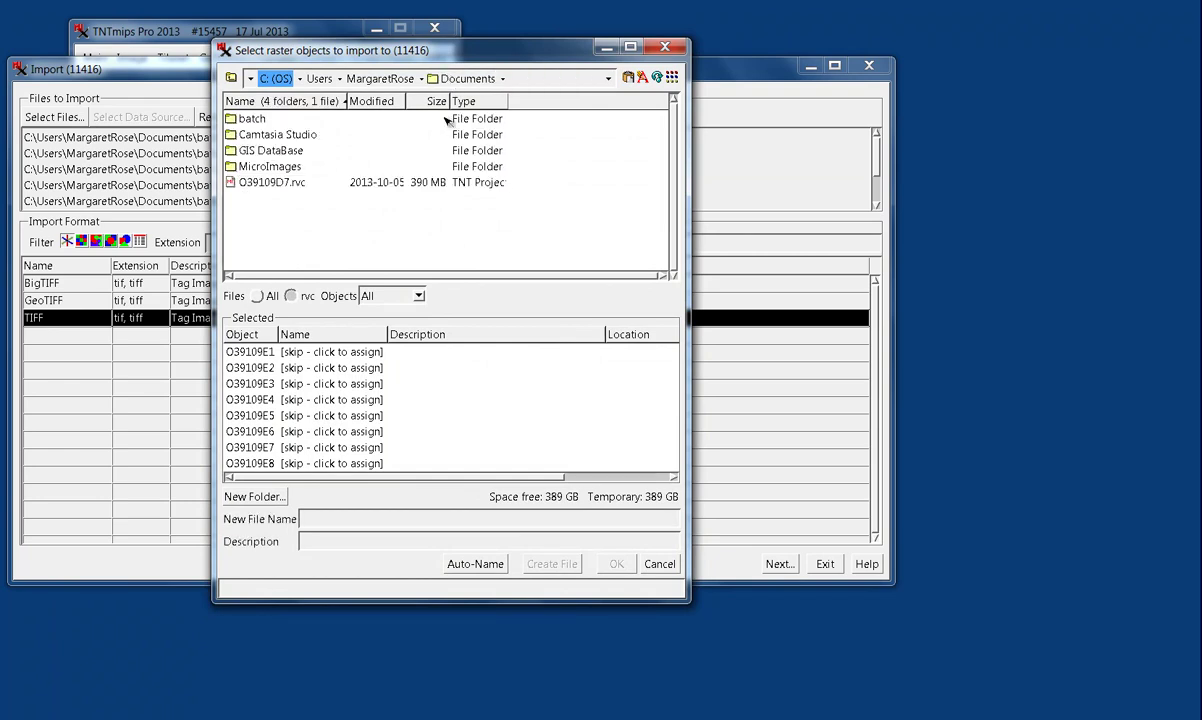
{"action": "double_click", "coordinate": [233, 119]}
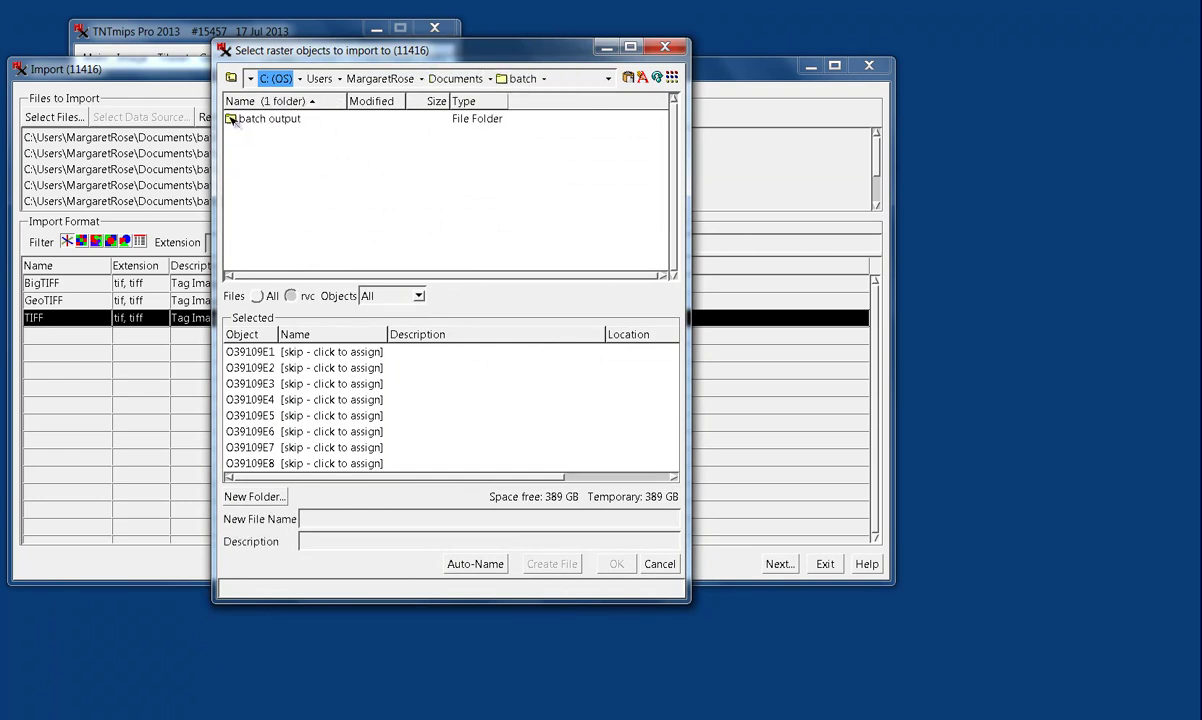
{"action": "double_click", "coordinate": [231, 119]}
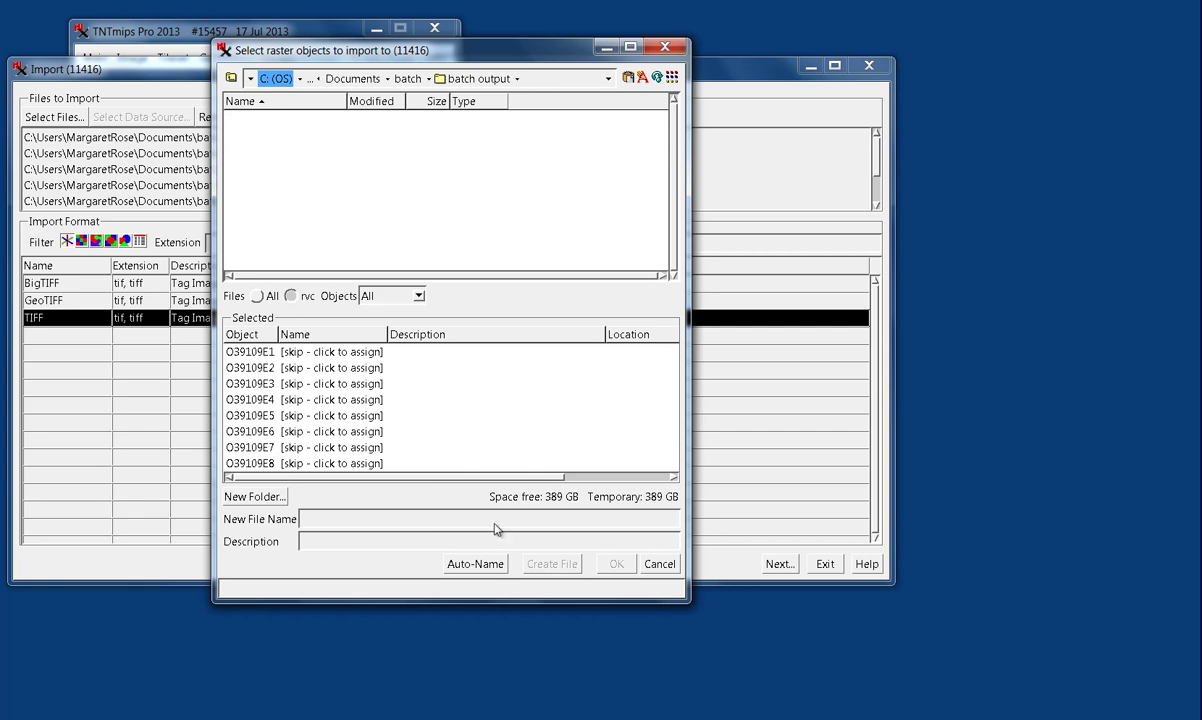
{"action": "left_click", "coordinate": [476, 564]}
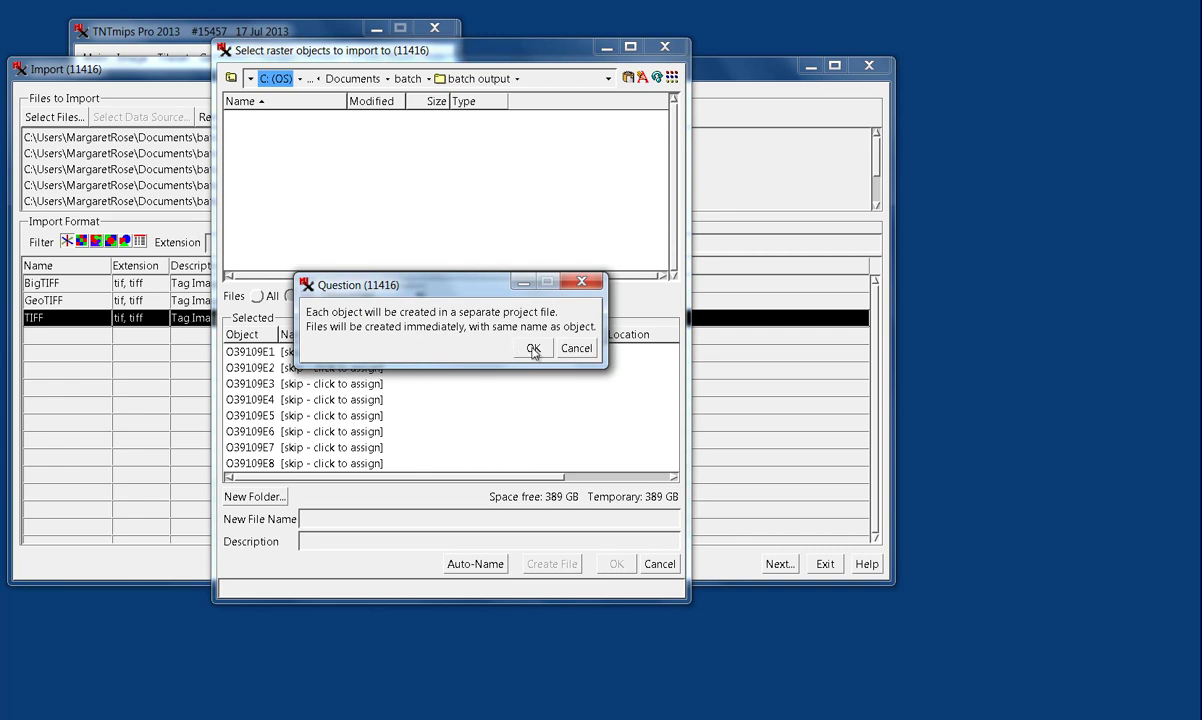
{"action": "left_click", "coordinate": [533, 350]}
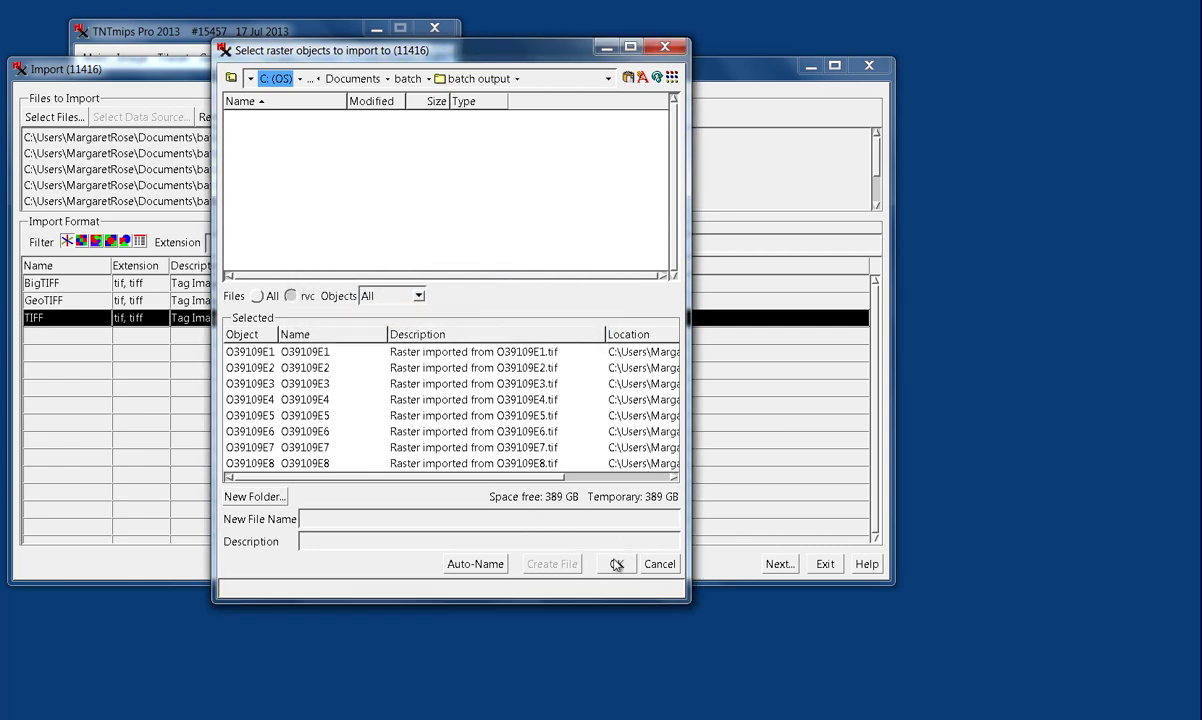
{"action": "left_click", "coordinate": [617, 565]}
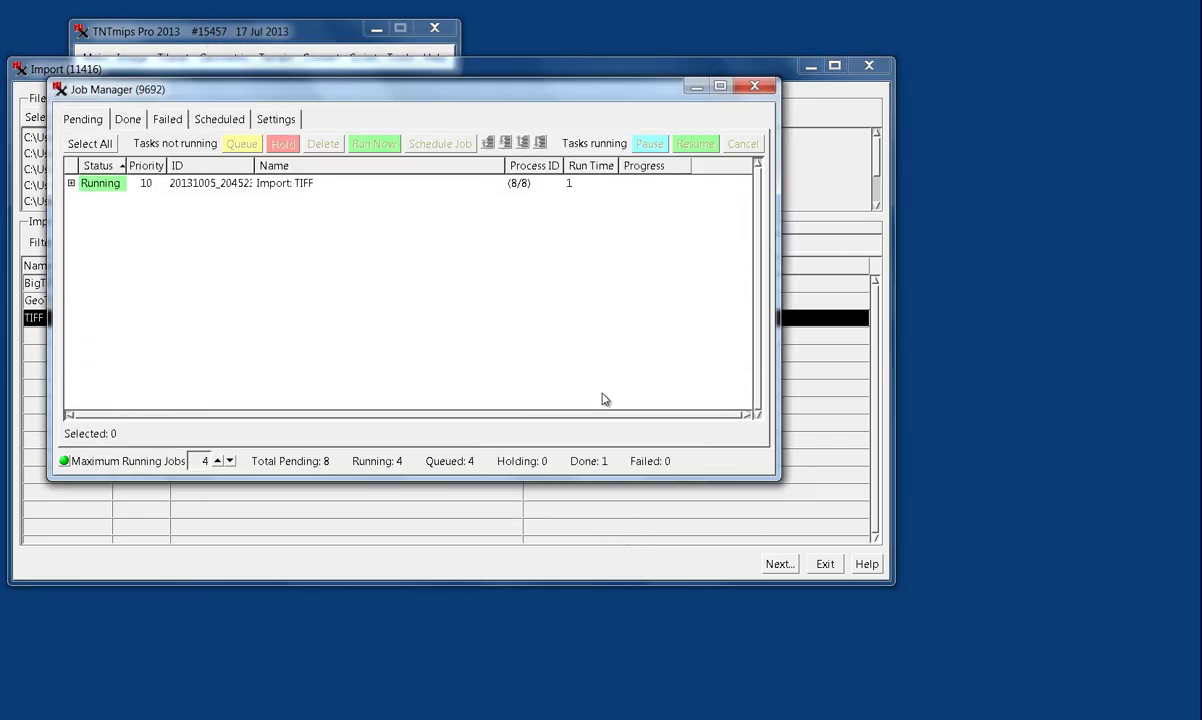
- Expand the Import: TIFF job to show its eight per-file import tasks
{"action": "left_click", "coordinate": [72, 184]}
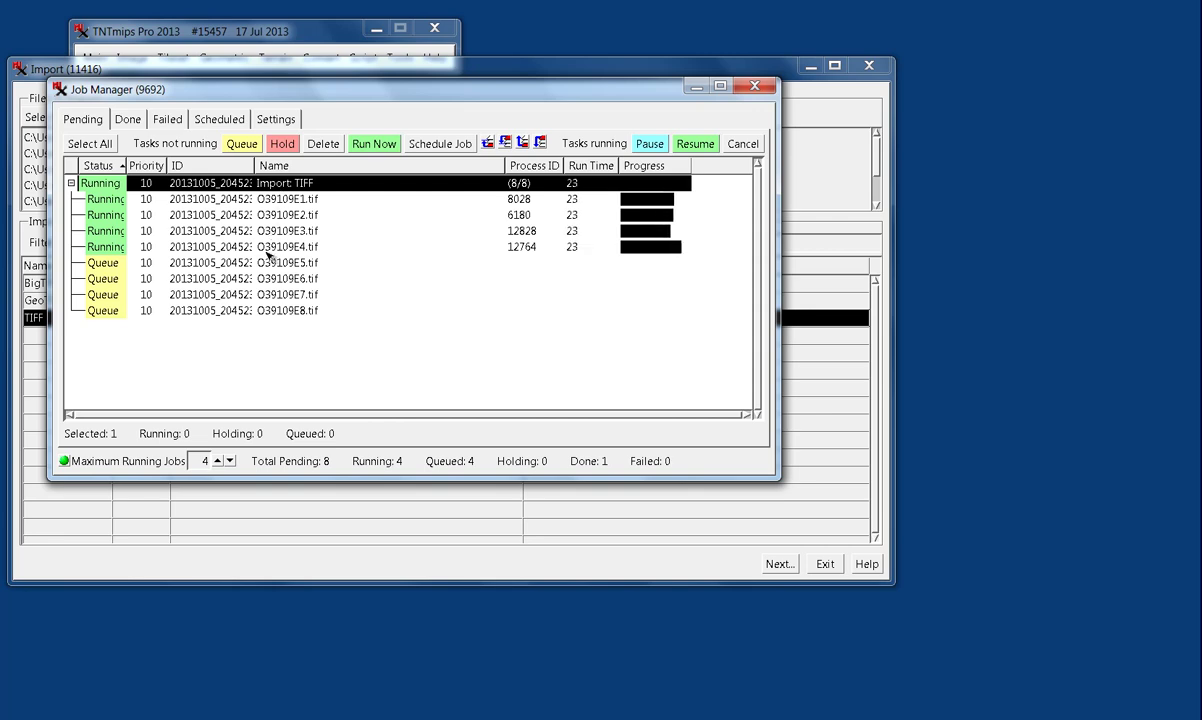
{"action": "mouse_move", "coordinate": [268, 254]}
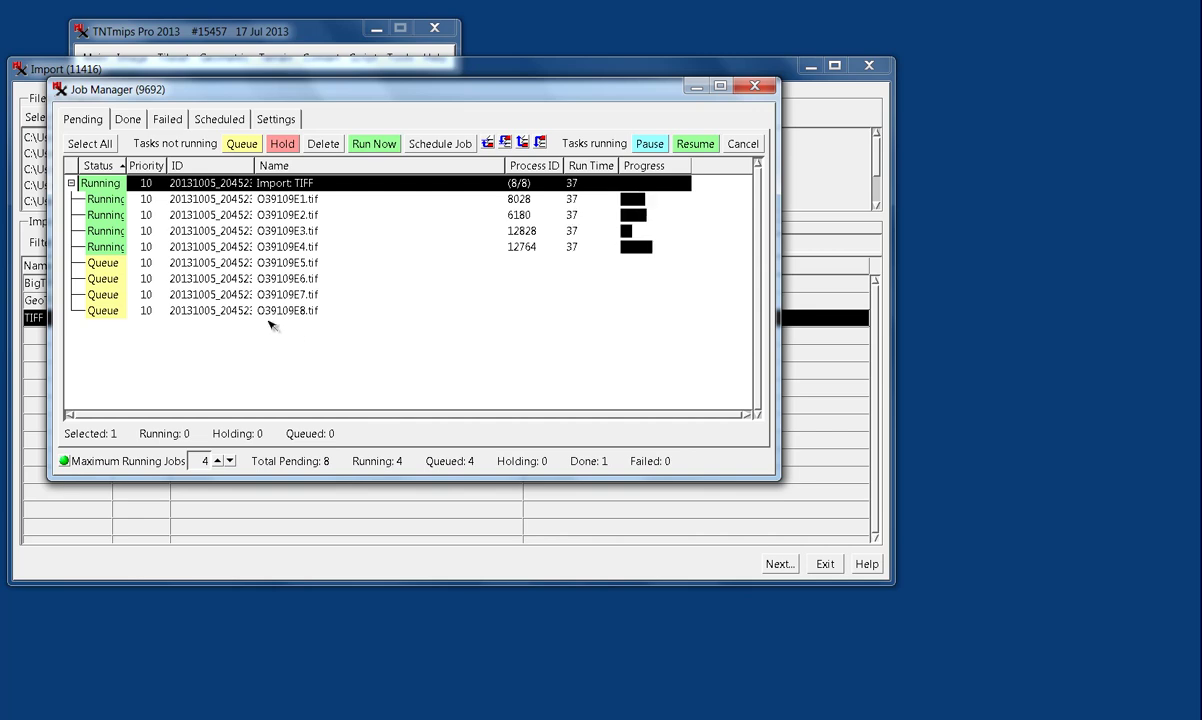
- Review the Done, Failed and Scheduled job lists in Job Manager
{"action": "left_click", "coordinate": [133, 121]}
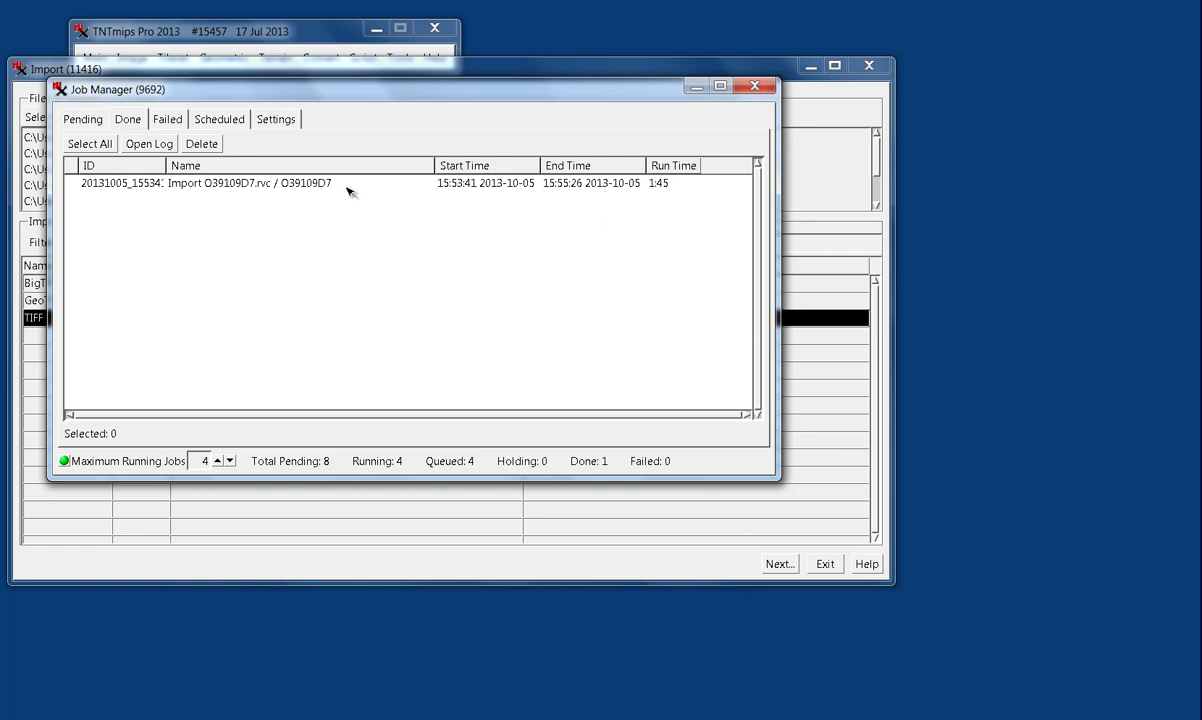
{"action": "left_click", "coordinate": [166, 122]}
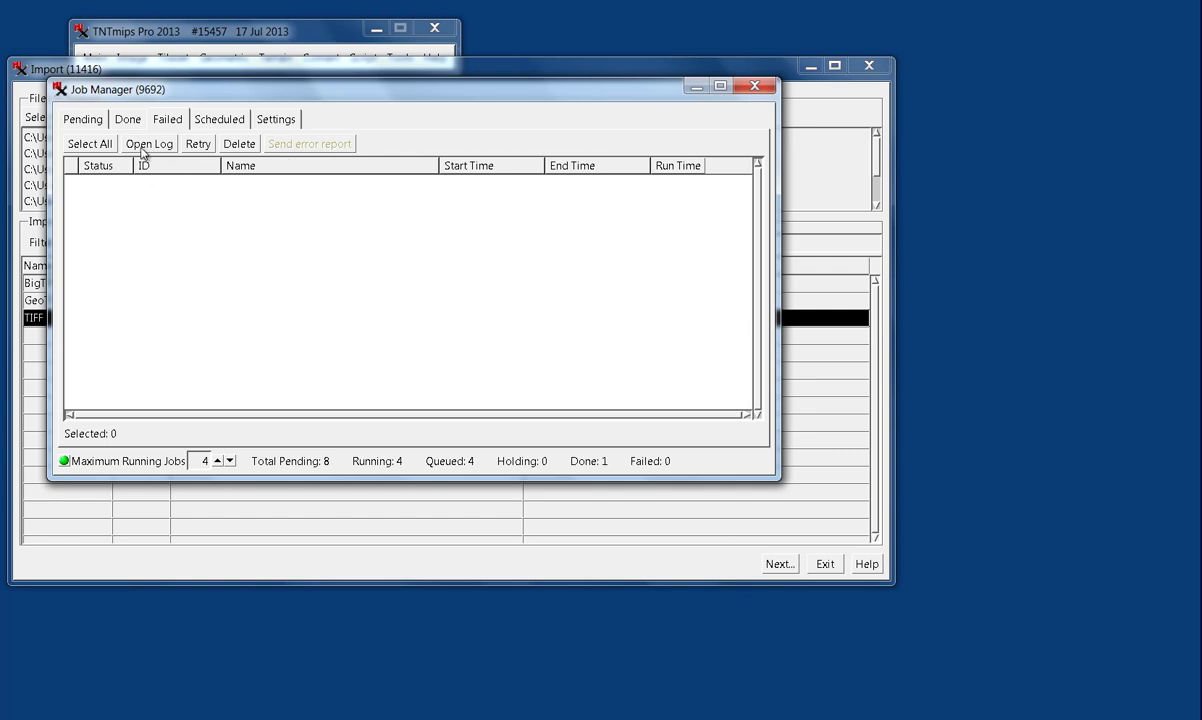
{"action": "left_click", "coordinate": [222, 122]}
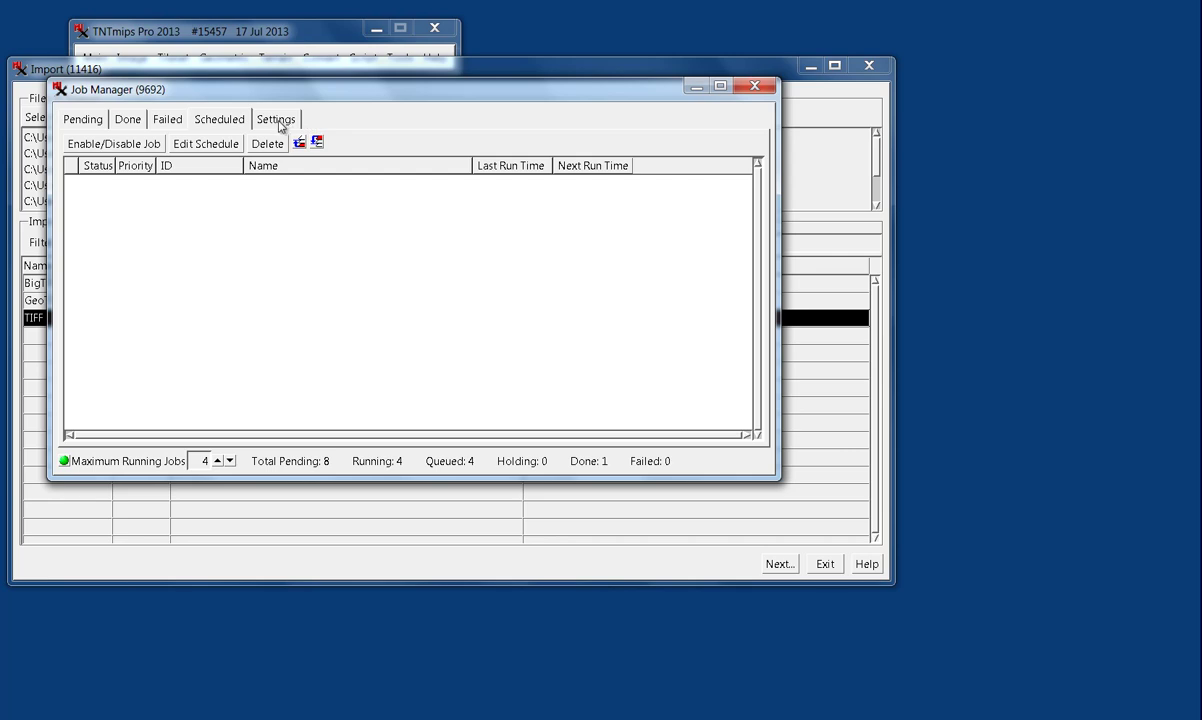
- Show Job Manager settings (port 5001, priority 10, 4 max jobs) and dismiss the Windows performance notice
{"action": "left_click", "coordinate": [279, 121]}
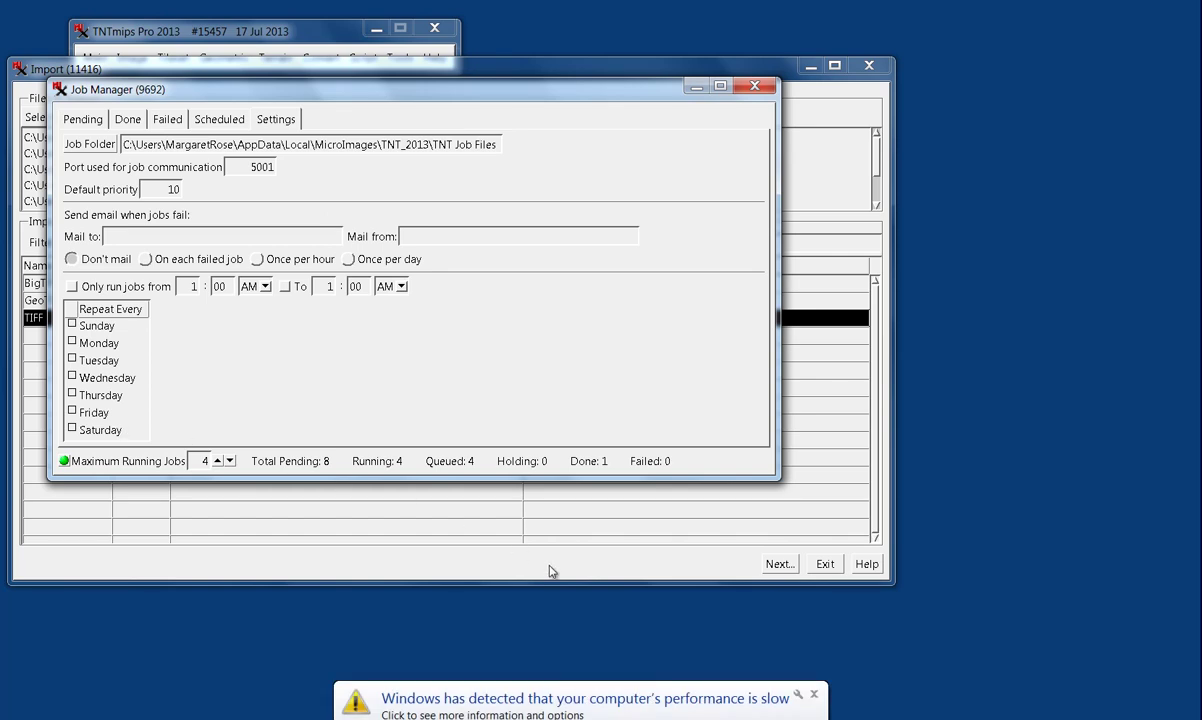
{"action": "left_click", "coordinate": [814, 695]}
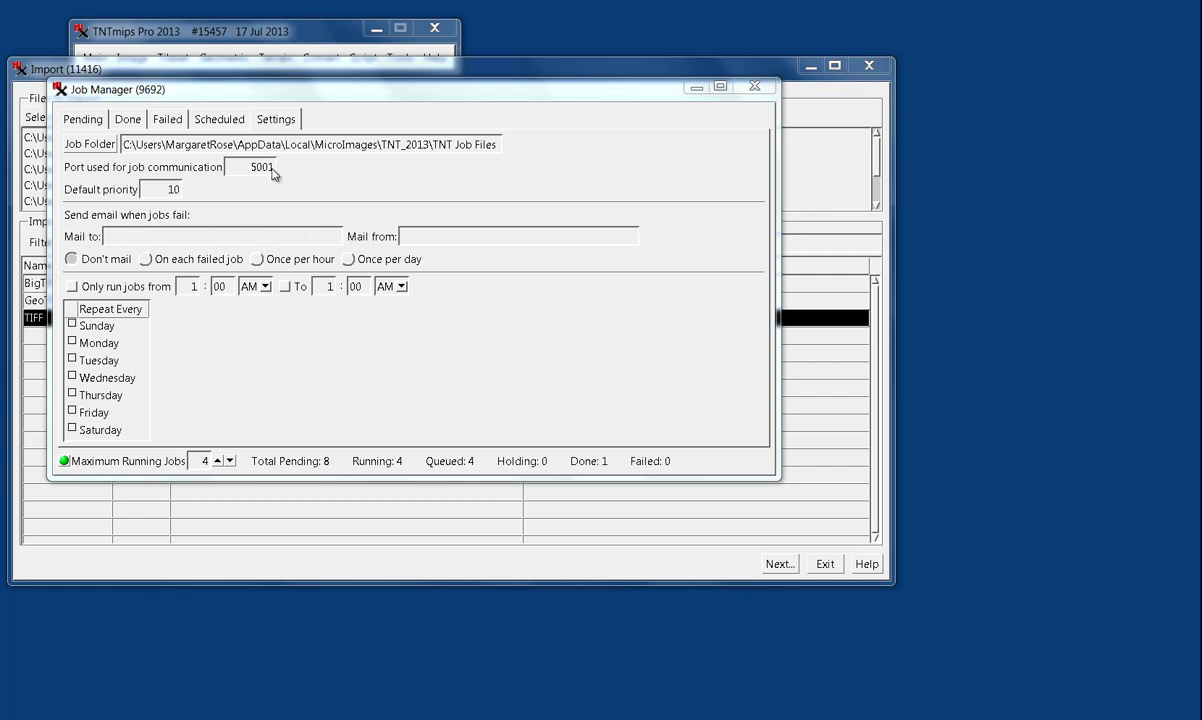
- Check the finished files under Import: TIFF in Done, then return to Pending jobs
{"action": "left_click", "coordinate": [88, 121]}
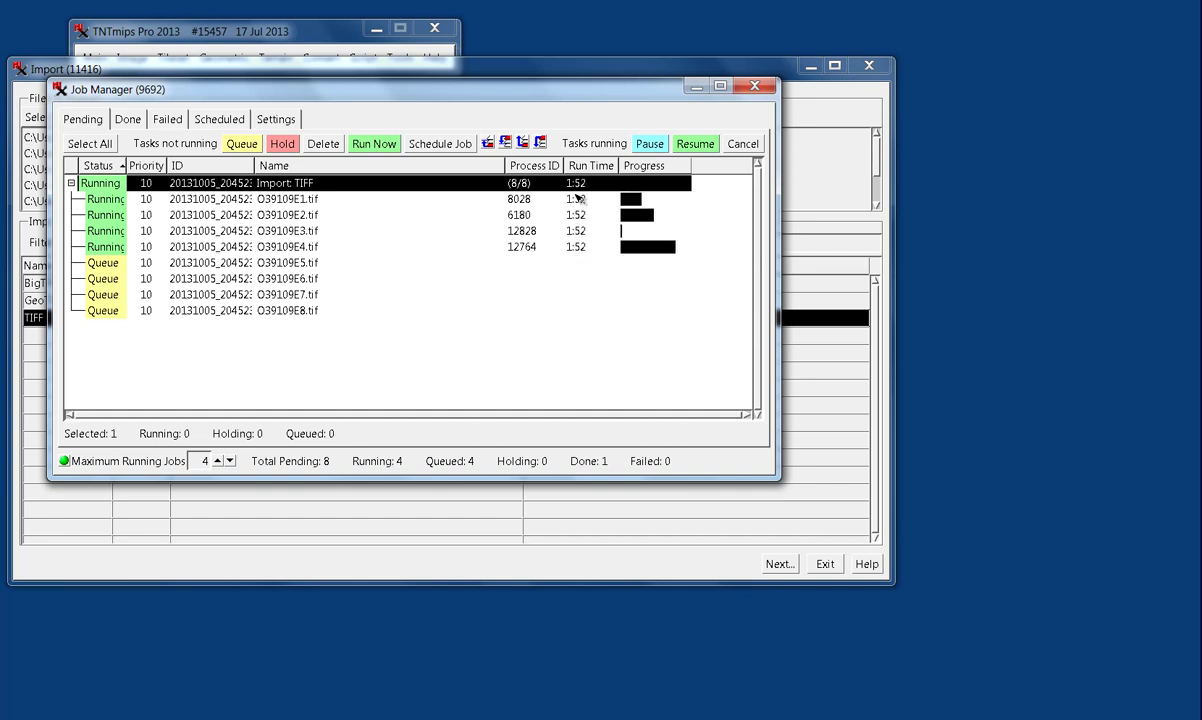
{"action": "left_click", "coordinate": [136, 120]}
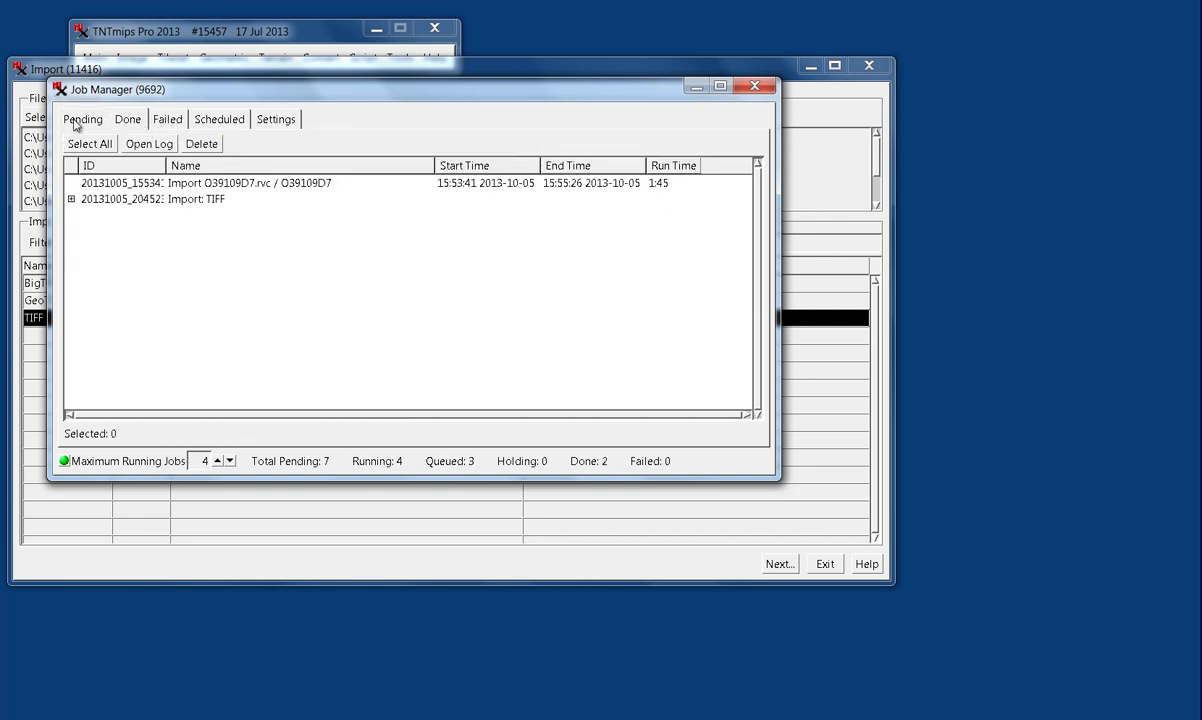
{"action": "left_click", "coordinate": [72, 200]}
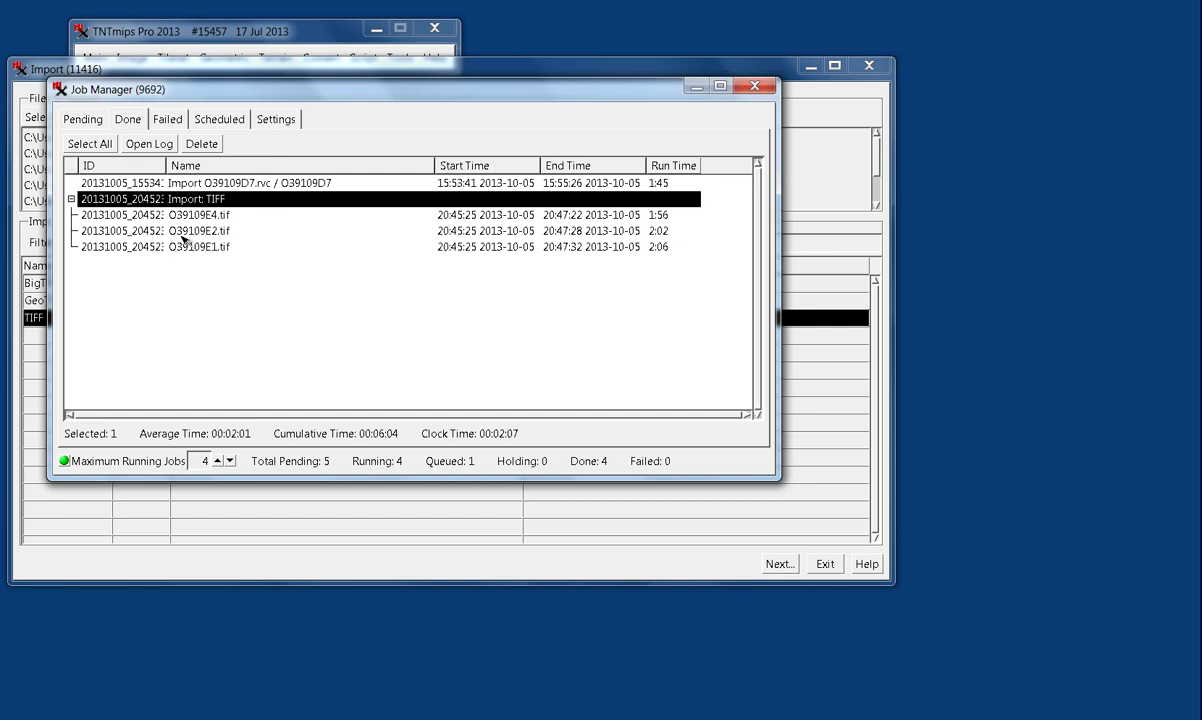
{"action": "left_click", "coordinate": [80, 120]}
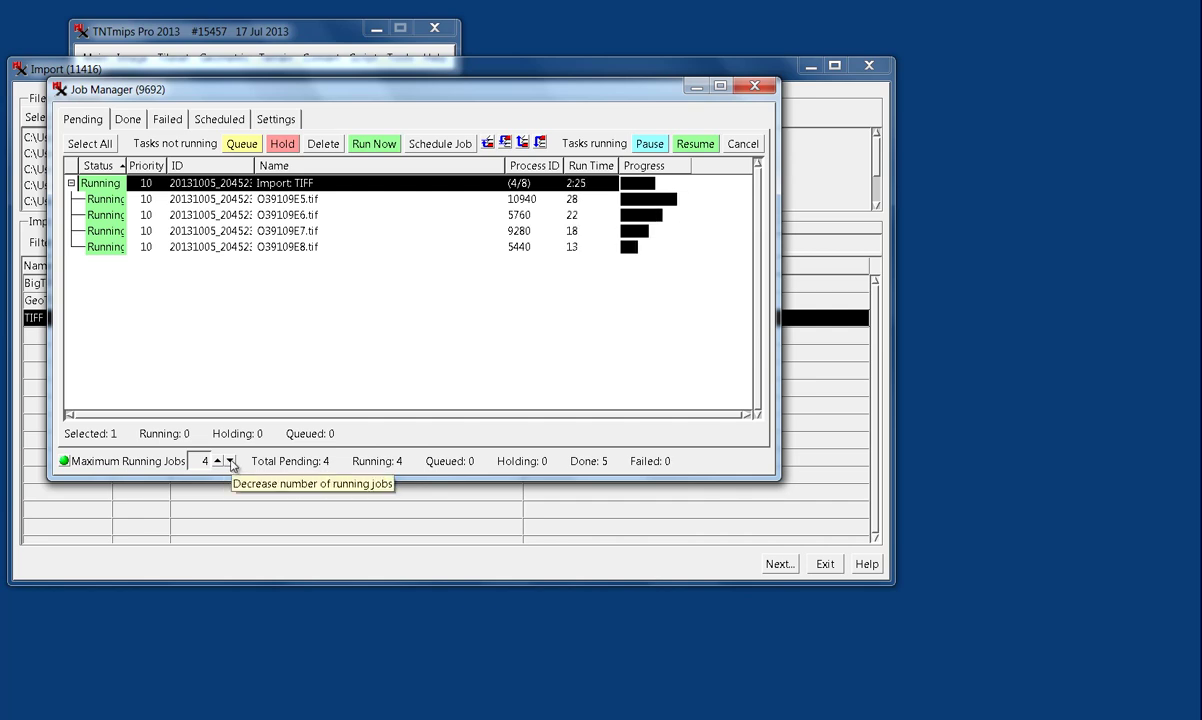
- Lower Maximum Running Jobs from 4 to 2, then restore it to 4
{"action": "left_click", "coordinate": [230, 461]}
{"action": "left_click", "coordinate": [230, 461]}
{"action": "left_click", "coordinate": [229, 462]}
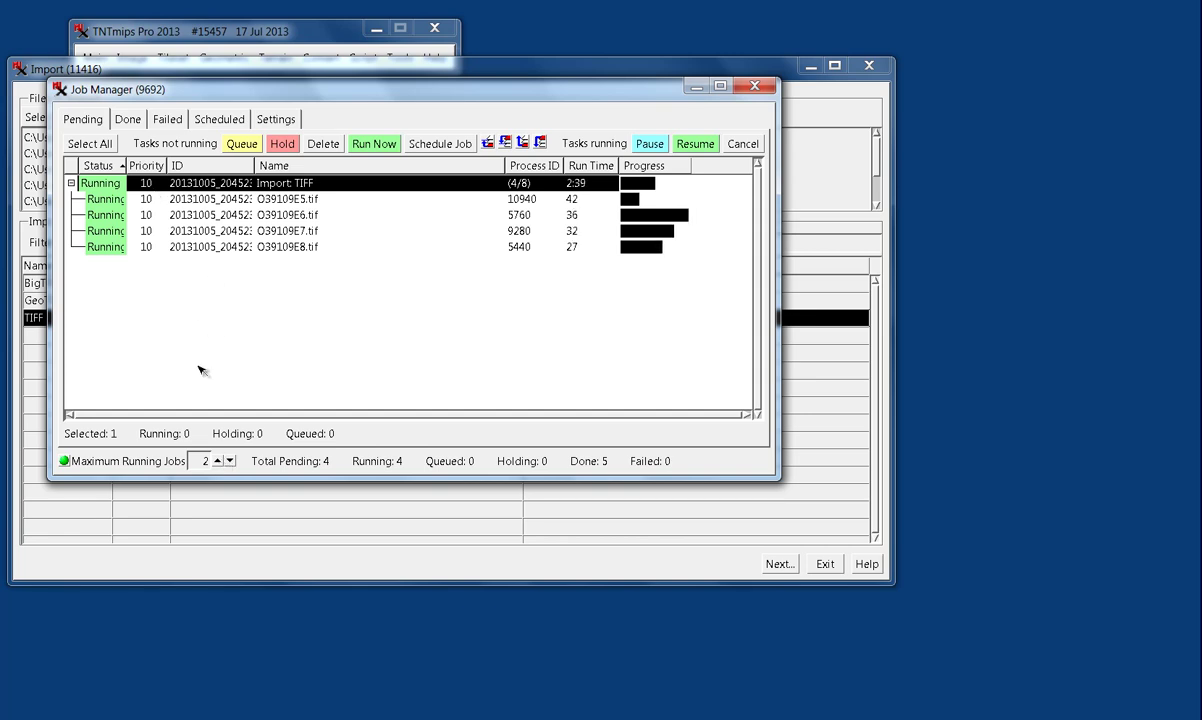
{"action": "left_click", "coordinate": [217, 459]}
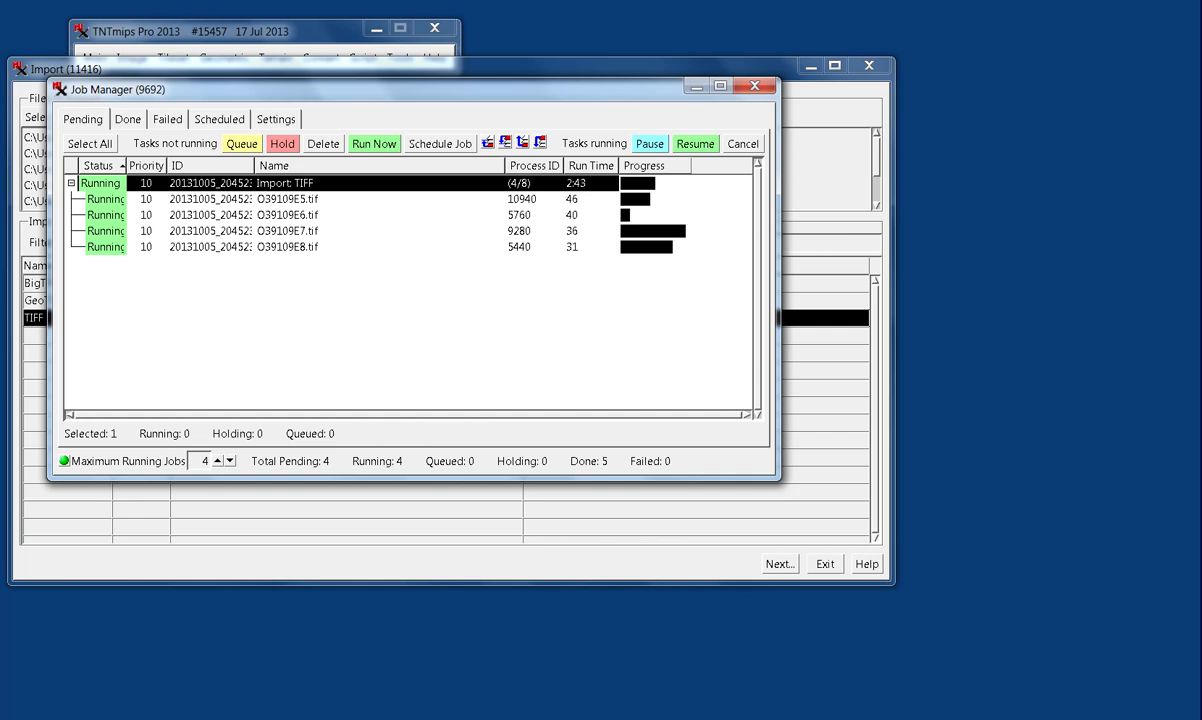
{"action": "left_click", "coordinate": [600, 718]}
- Open the batch output folder in Explorer to confirm the eight RVC files O39109E1–E8
{"action": "left_click", "coordinate": [1057, 587]}
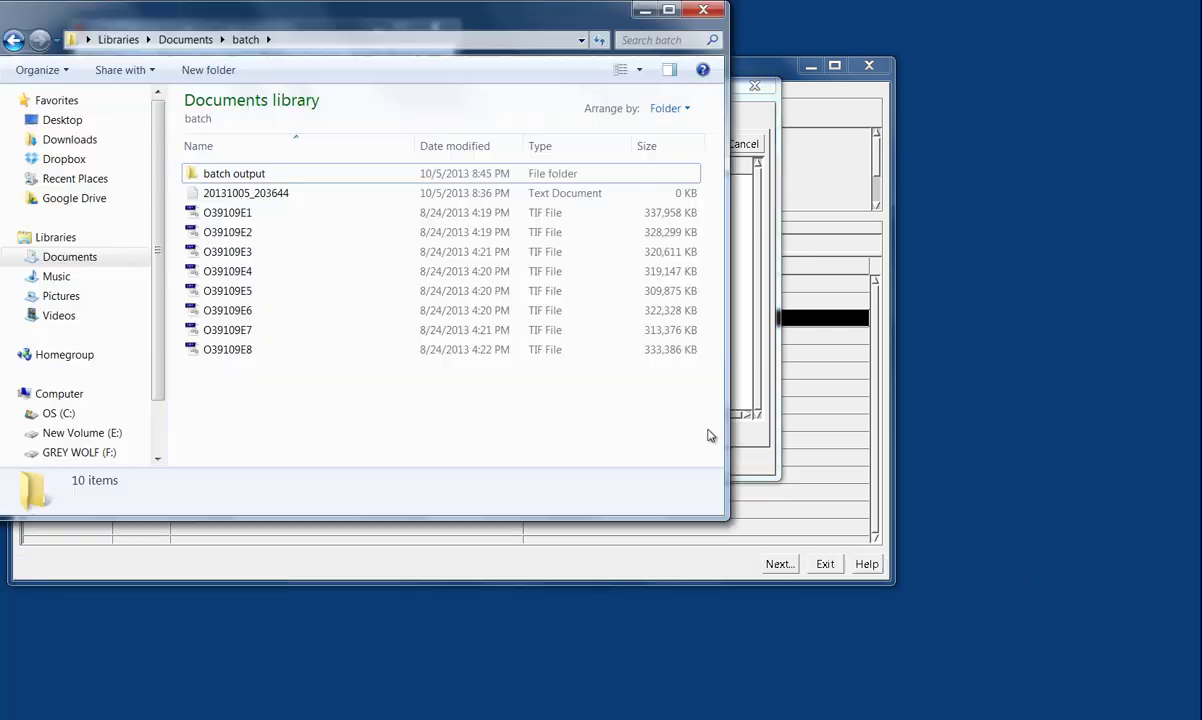
{"action": "left_click", "coordinate": [196, 177]}
{"action": "double_click", "coordinate": [196, 177]}
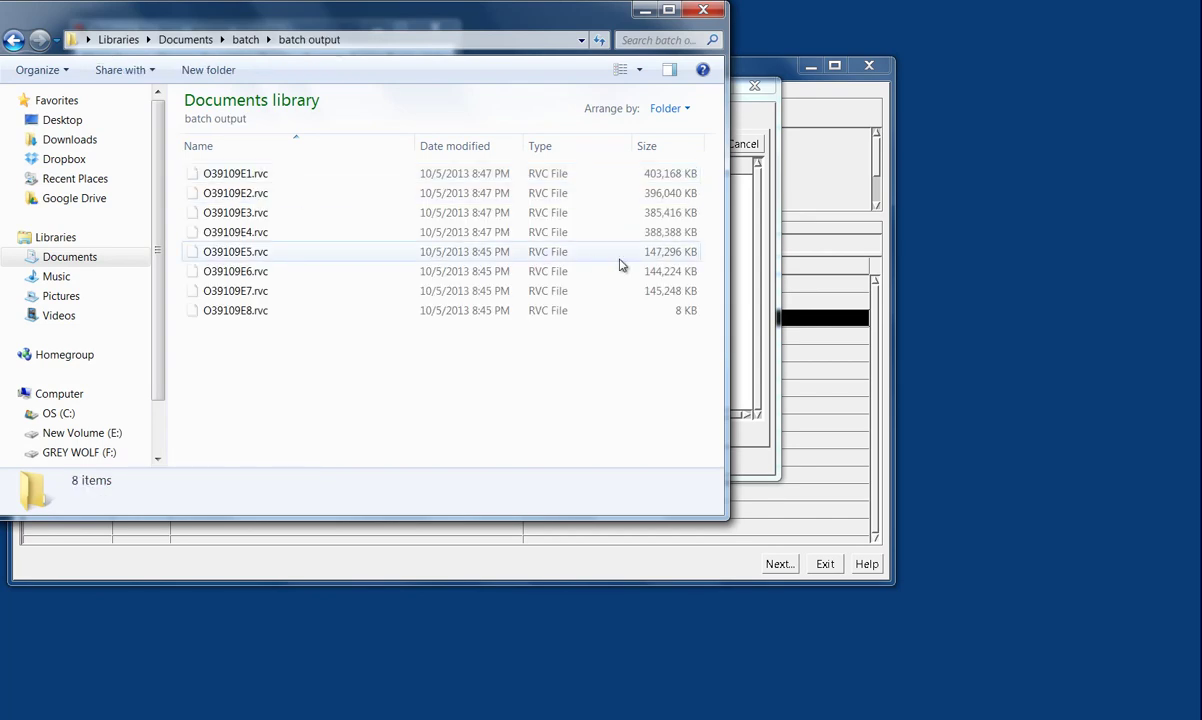